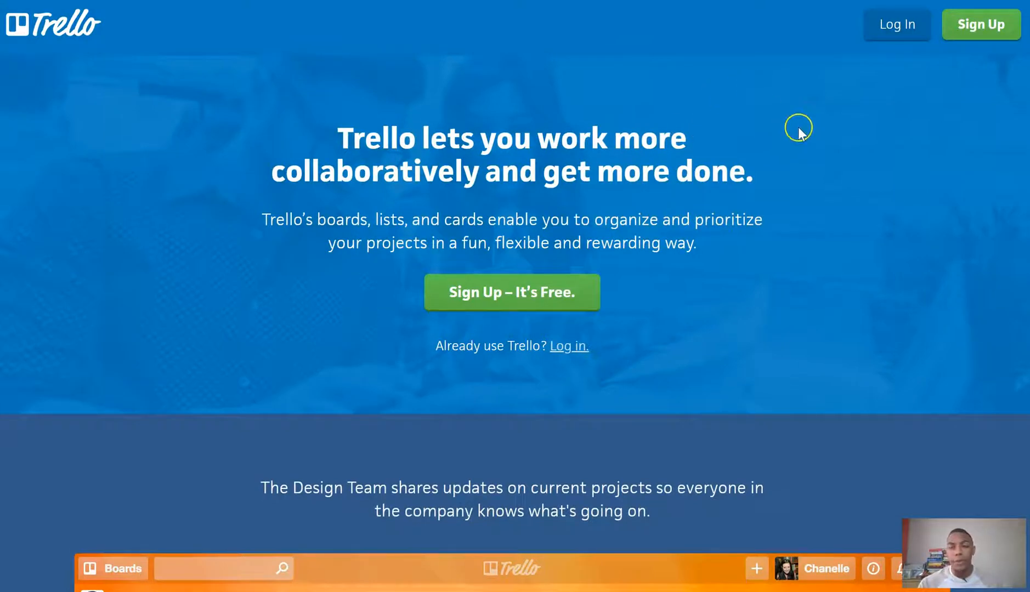
Log in to Trello with the prefilled account credentials and go to the boards overview.
{"action": "left_click", "coordinate": [891, 38]}
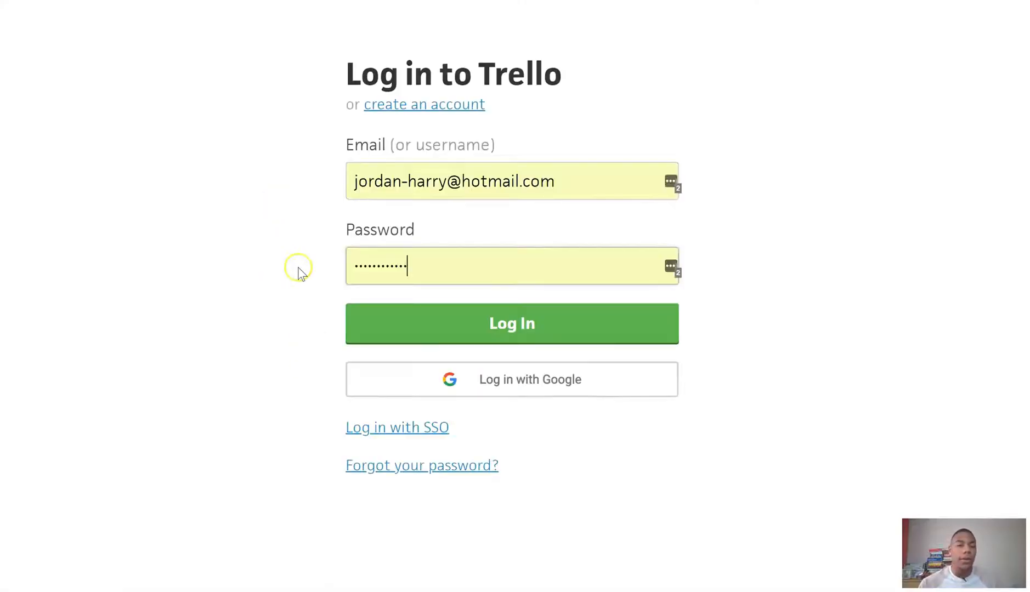
{"action": "left_click", "coordinate": [460, 326]}
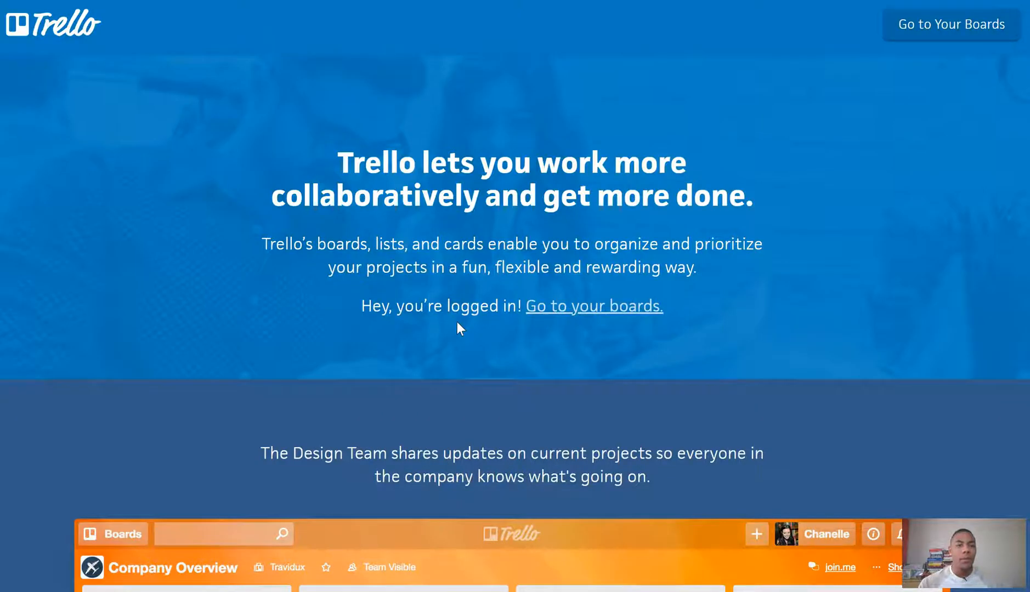
{"action": "left_click", "coordinate": [536, 298]}
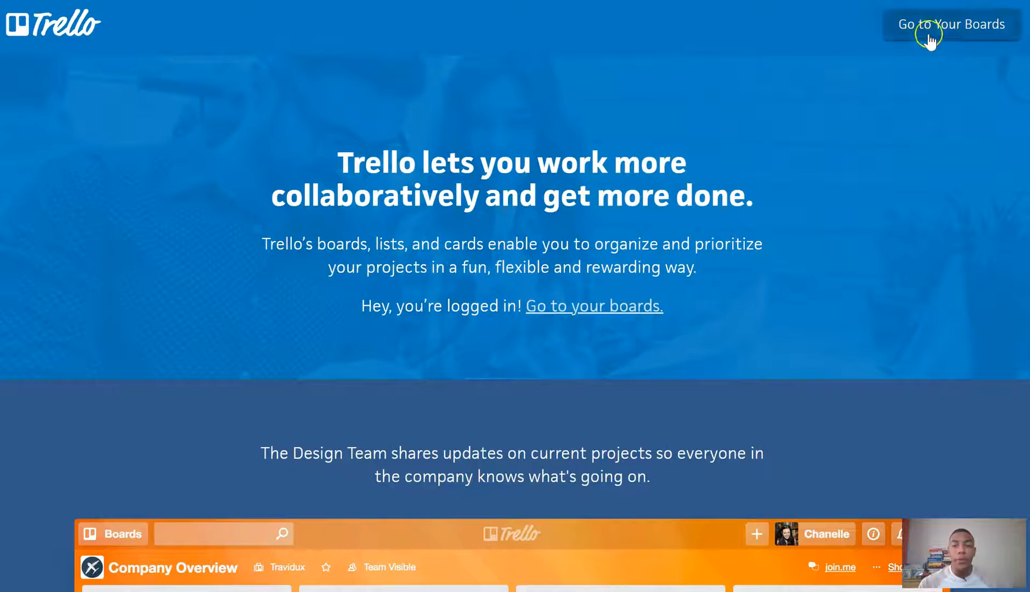
{"action": "left_click", "coordinate": [898, 34]}
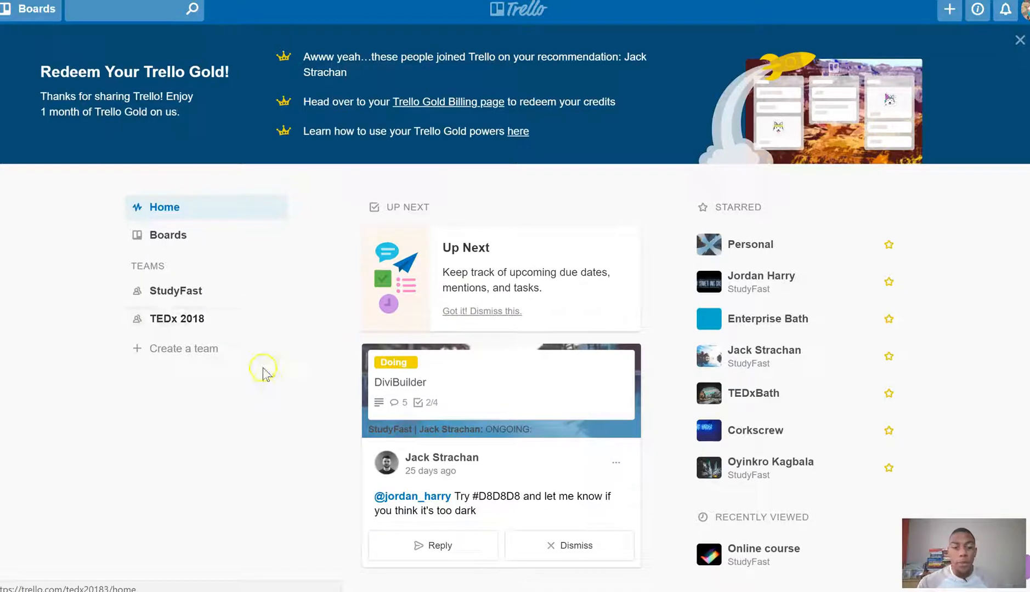
Create a new board titled "Corkscrew" with the plain red background.
{"action": "scroll", "coordinate": [394, 284], "scroll_direction": "down", "scroll_amount": 3}
{"action": "scroll", "coordinate": [406, 283], "scroll_direction": "down", "scroll_amount": 2}
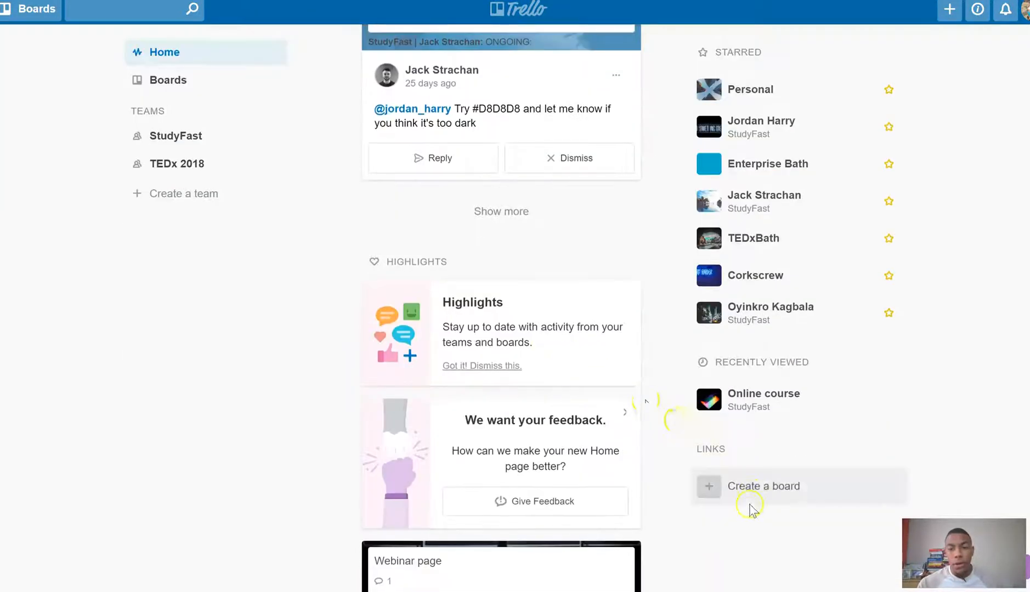
{"action": "left_click", "coordinate": [752, 489]}
{"action": "left_click", "coordinate": [423, 49]}
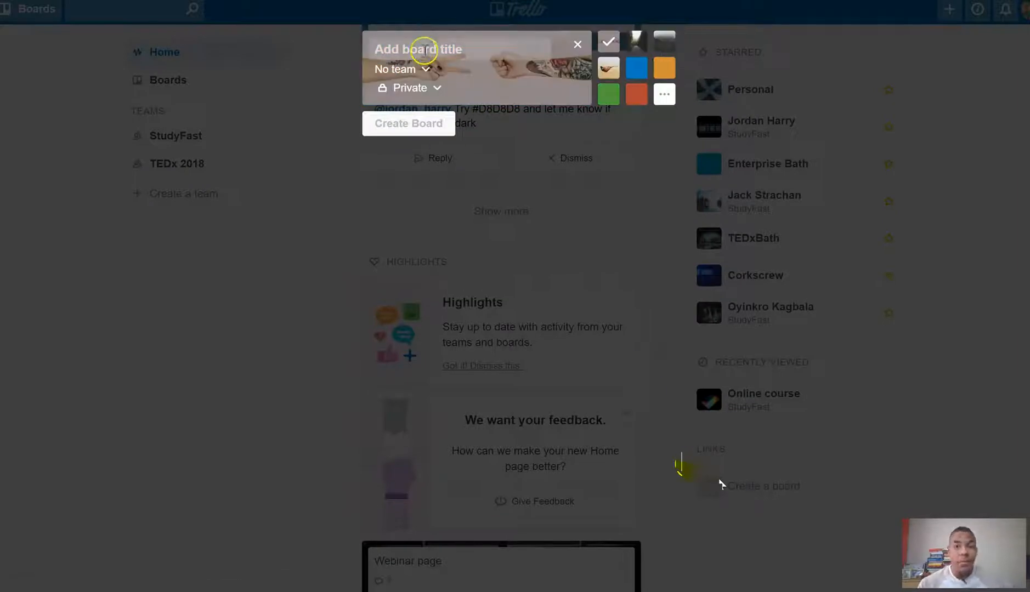
{"action": "type", "text": "Cork"}
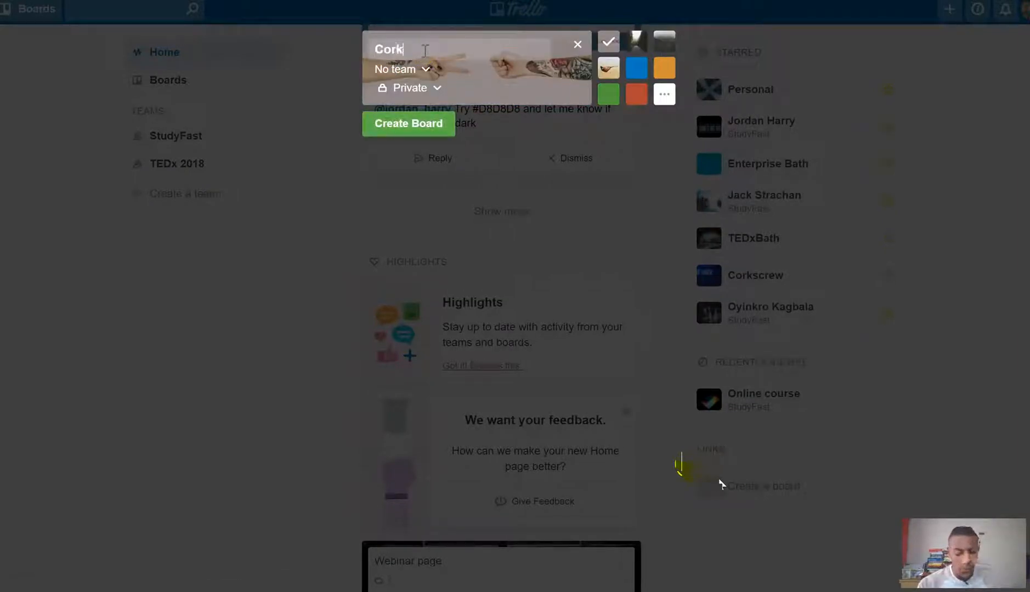
{"action": "type", "text": "screw"}
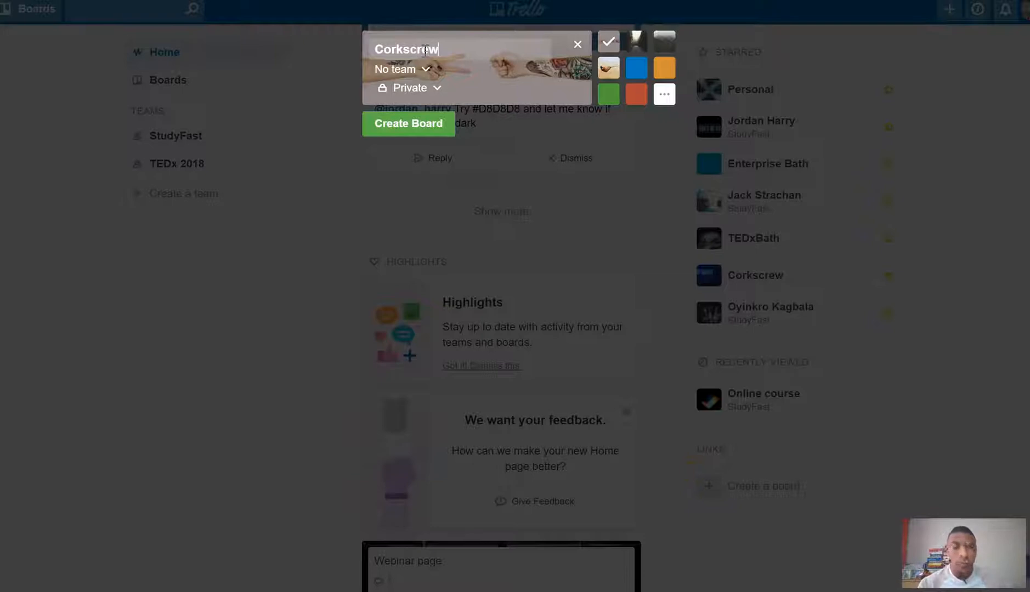
{"action": "left_click", "coordinate": [635, 102]}
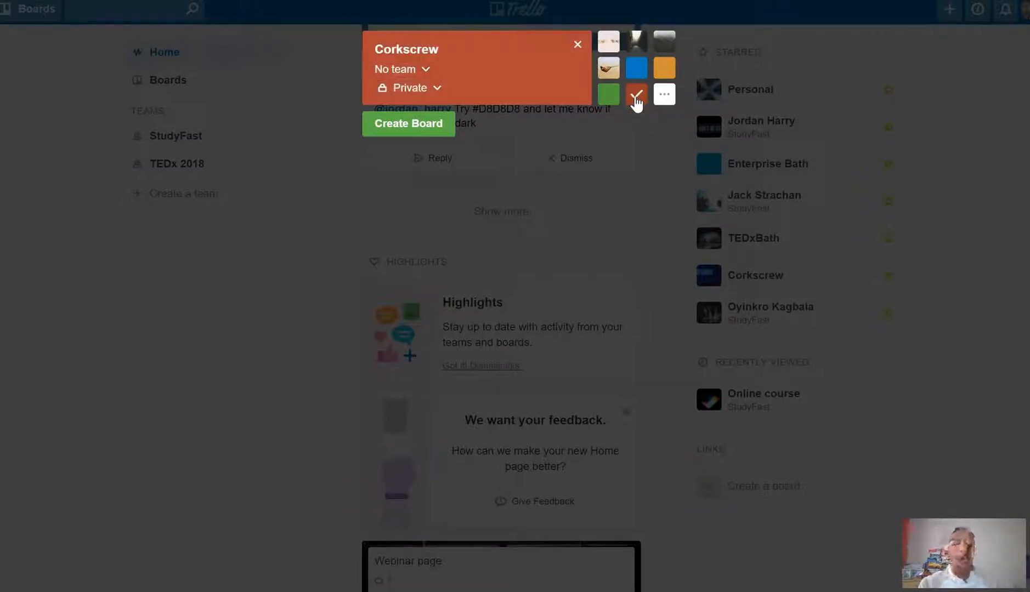
{"action": "left_click", "coordinate": [421, 122]}
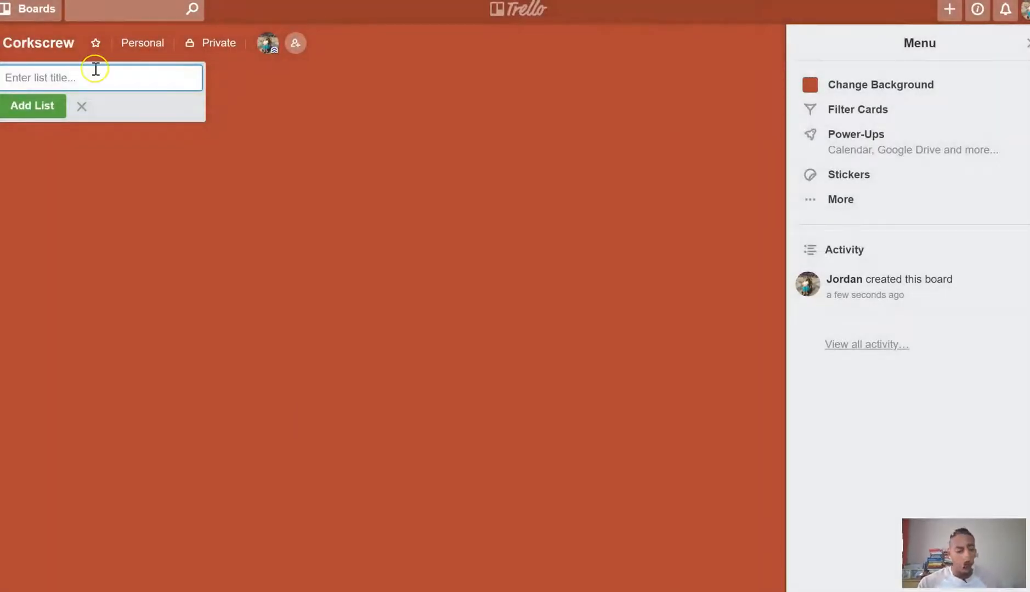
Add two lists to the board, titled "Urgent & Important" and "Urgent & Not Important".
{"action": "type", "text": "Urgent & Important"}
{"action": "left_click", "coordinate": [45, 106]}
{"action": "type", "text": "Urgent"}
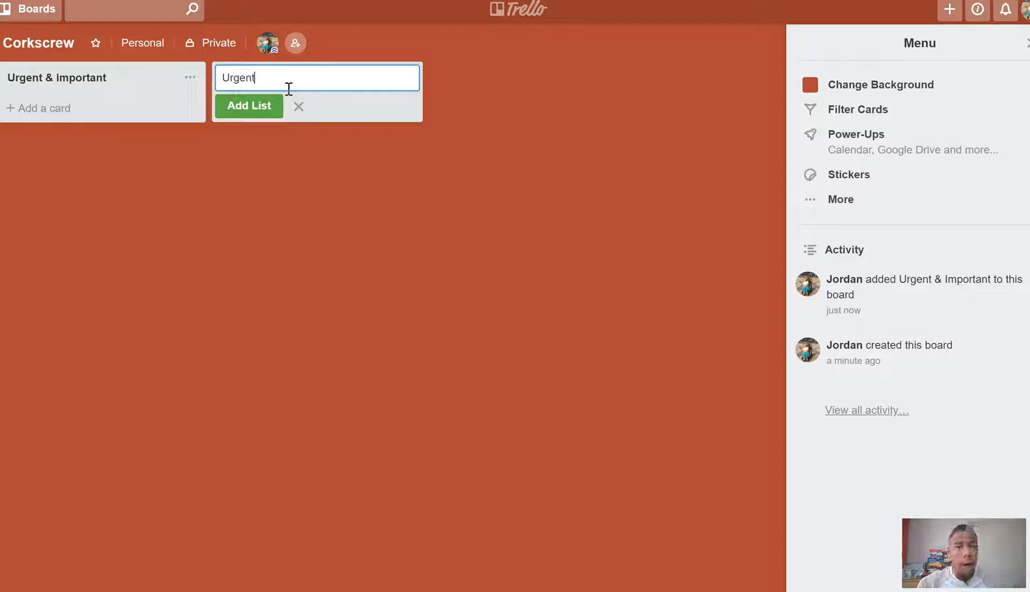
{"action": "type", "text": " & Not Important"}
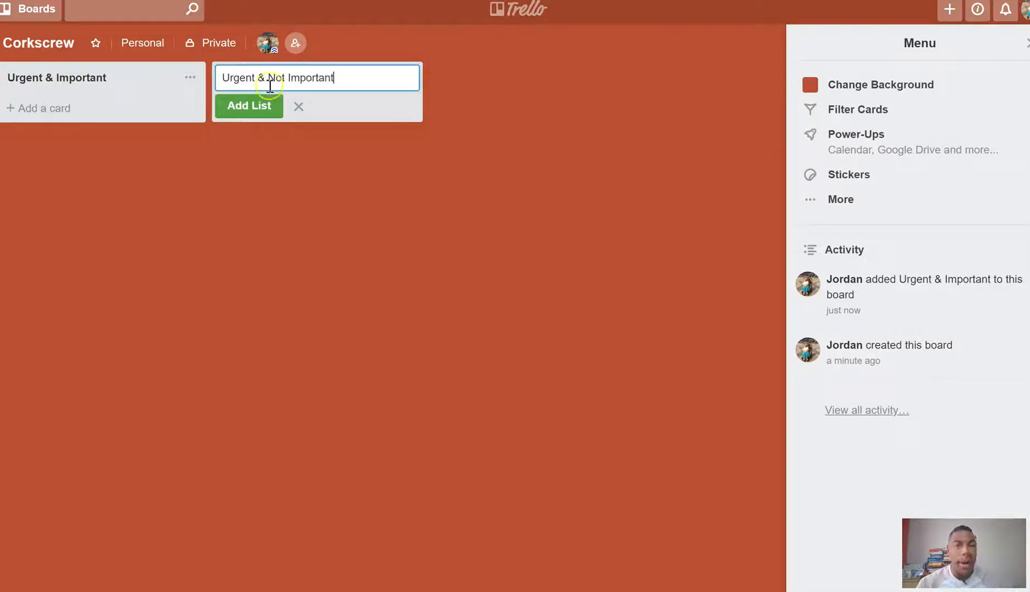
{"action": "left_click", "coordinate": [249, 110]}
Add two more lists to the board, titled "Not Urgent & Important" and "Not Urgent & Not Important".
{"action": "type", "text": "Not"}
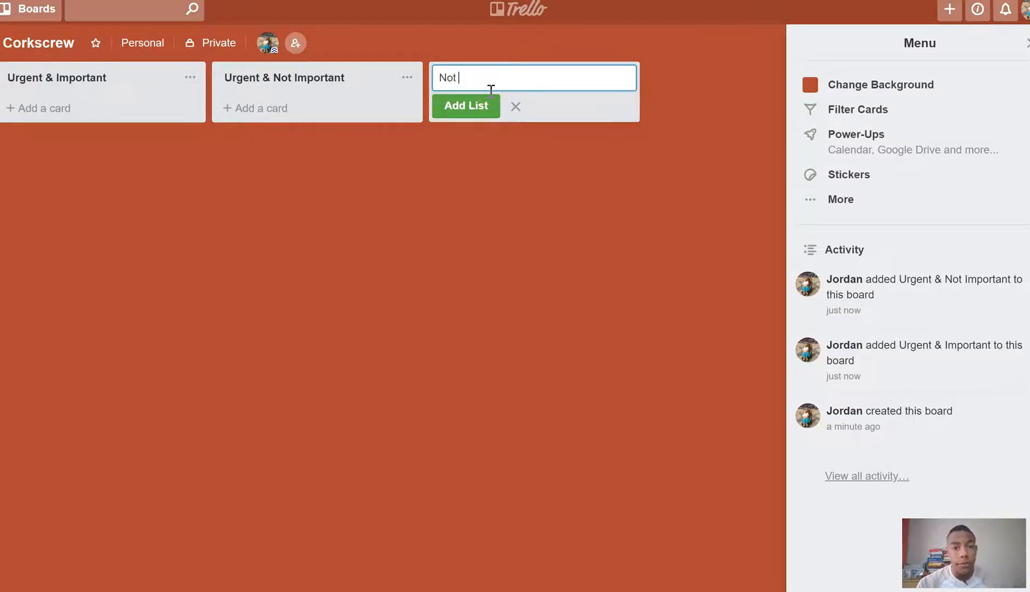
{"action": "type", "text": " Urgent & Impor"}
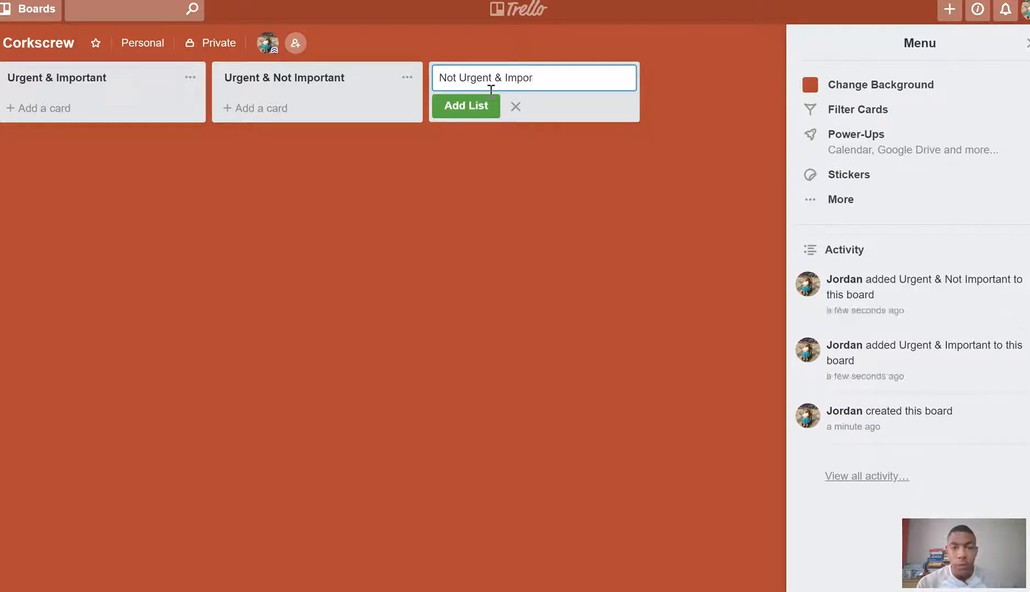
{"action": "type", "text": "ant"}
{"action": "key", "text": "Return"}
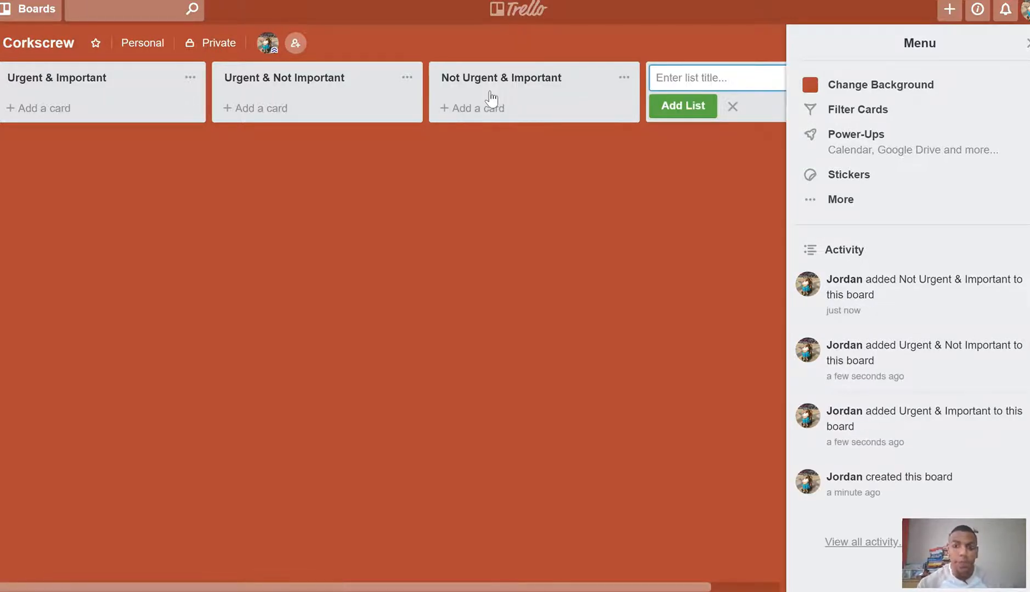
{"action": "type", "text": "Not Urgent"}
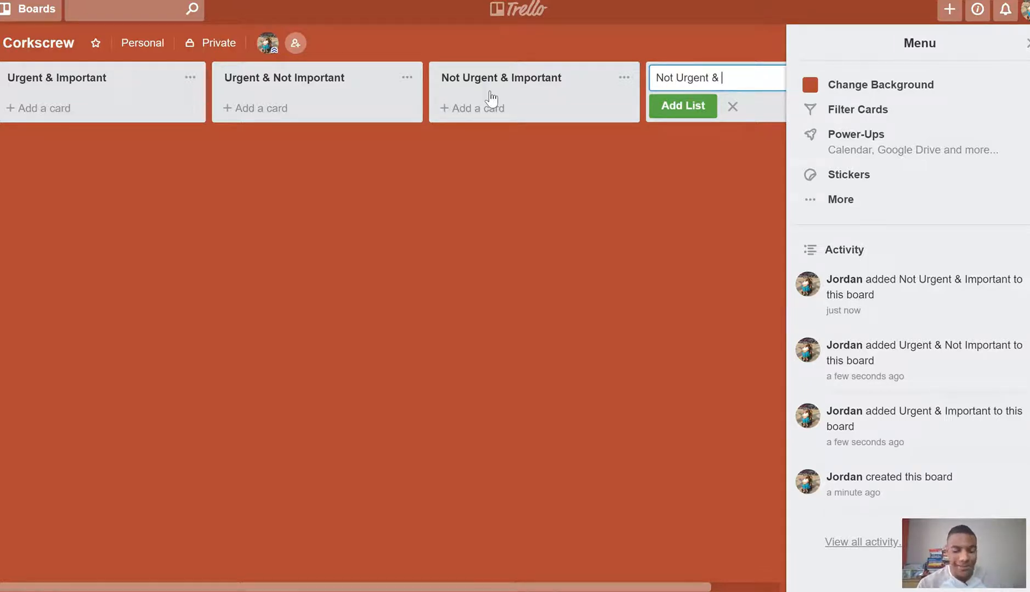
{"action": "type", "text": " & Not Important"}
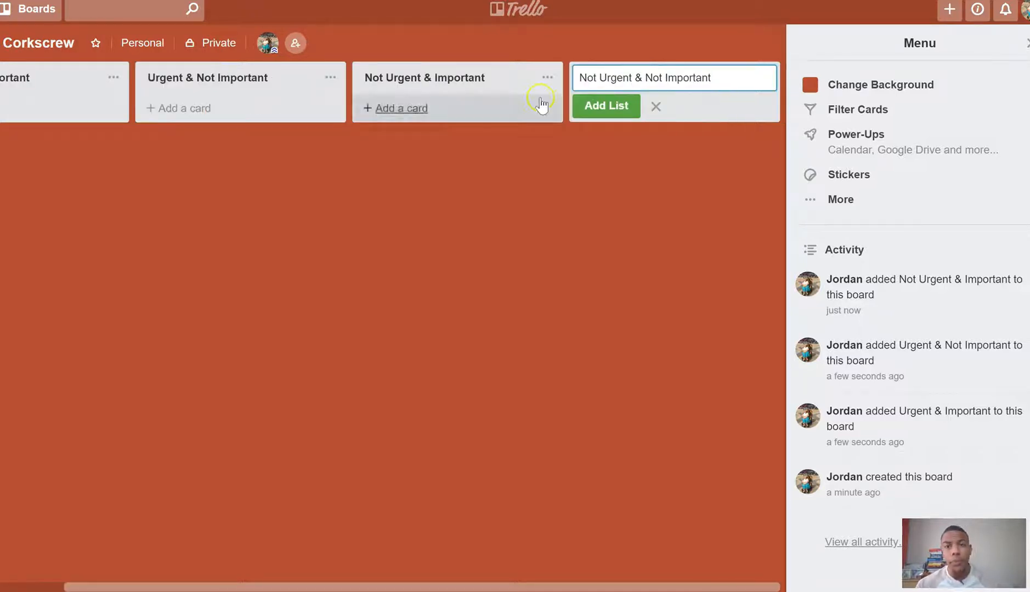
{"action": "left_click", "coordinate": [603, 110]}
{"action": "left_click_drag", "start_coordinate": [410, 578], "coordinate": [118, 584]}
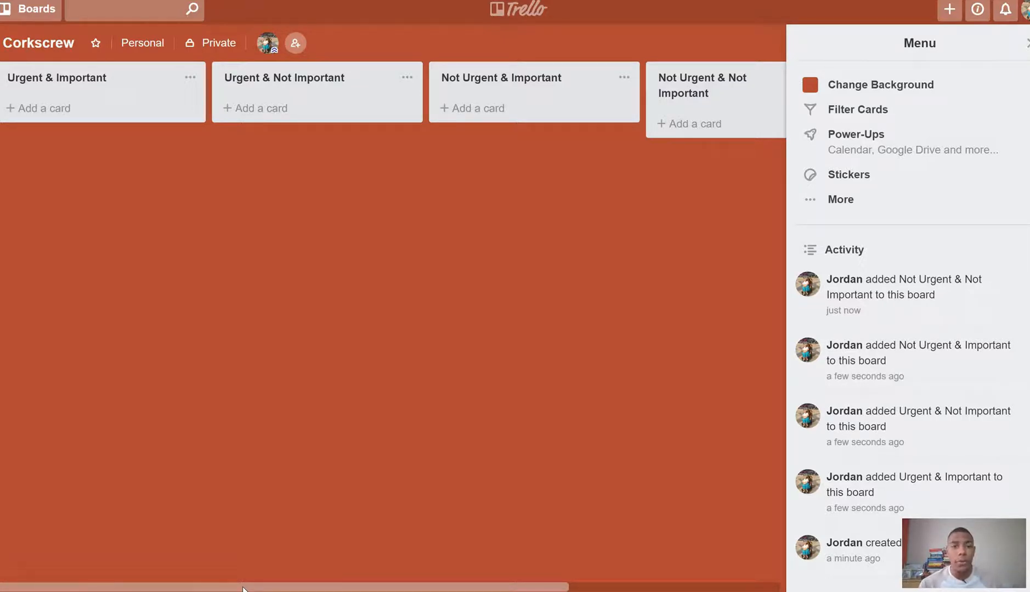
{"action": "left_click", "coordinate": [327, 81]}
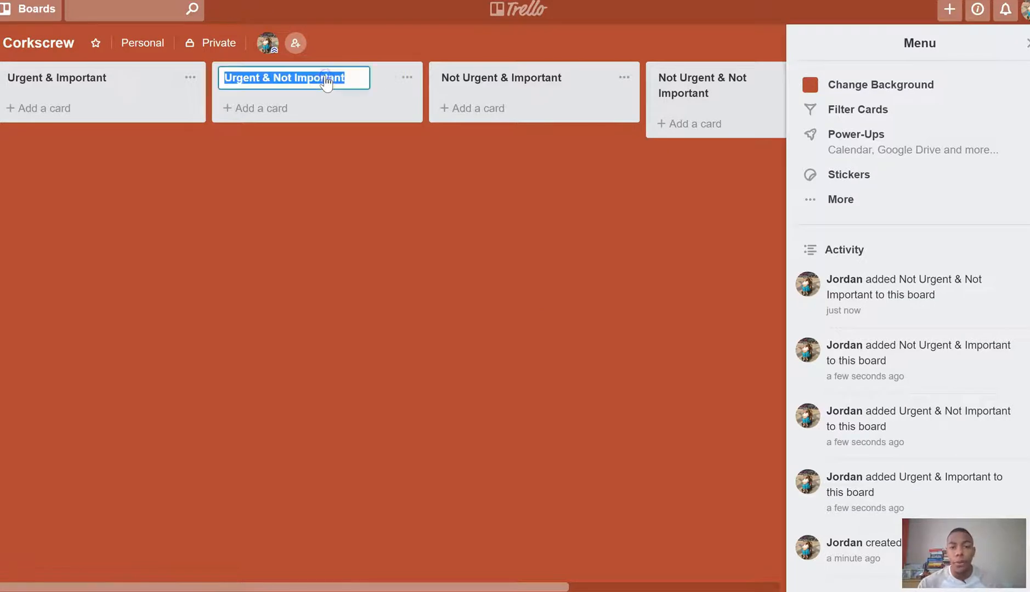
{"action": "left_click", "coordinate": [339, 80]}
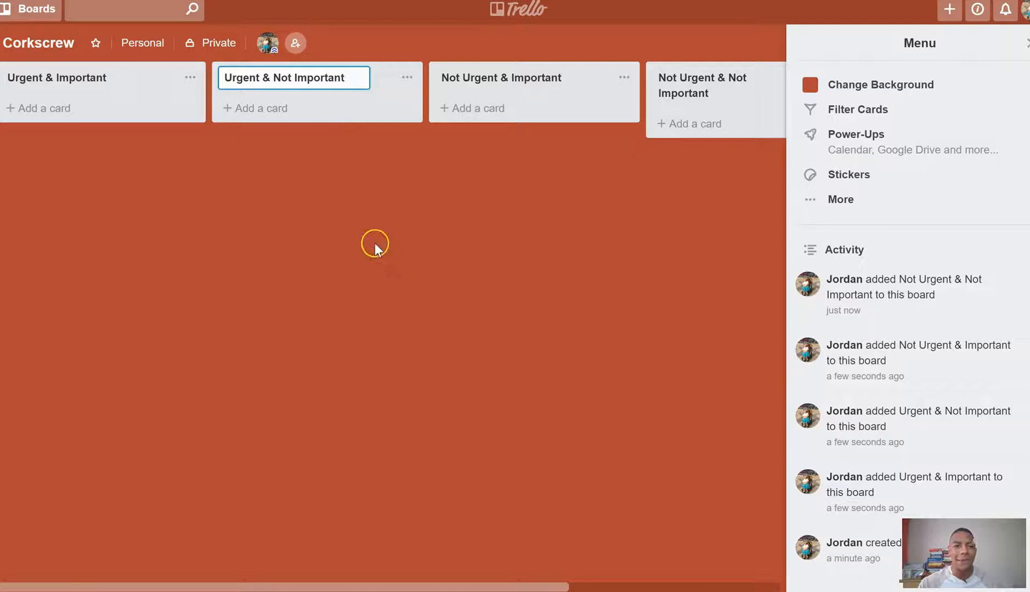
{"action": "left_click", "coordinate": [322, 457]}
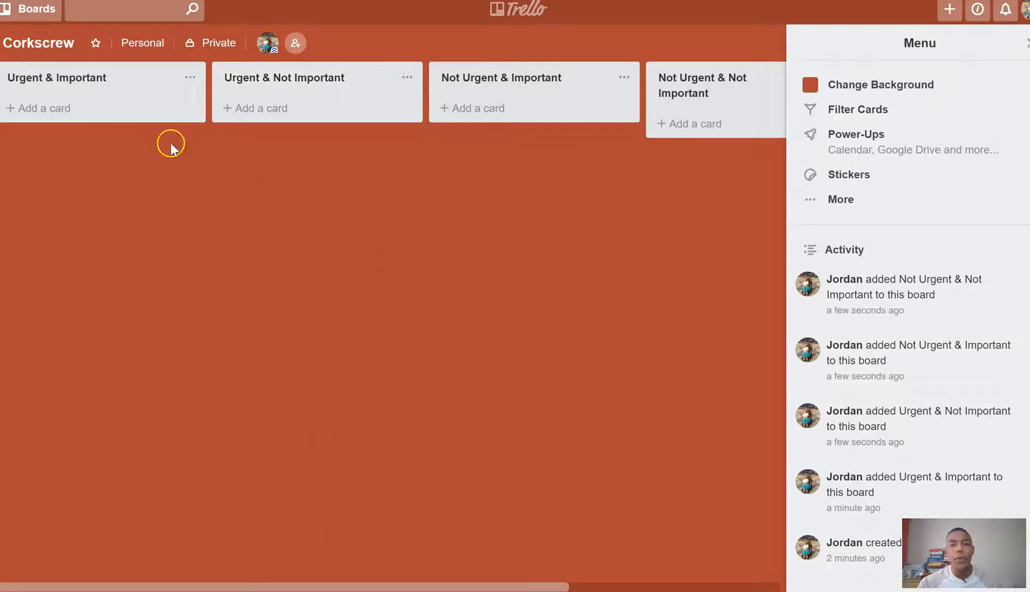
Add four cards to the Urgent & Important list: "Walk the dog", a reminder to call a contact by first name, "Skype call" and "Film".
{"action": "left_click", "coordinate": [118, 122]}
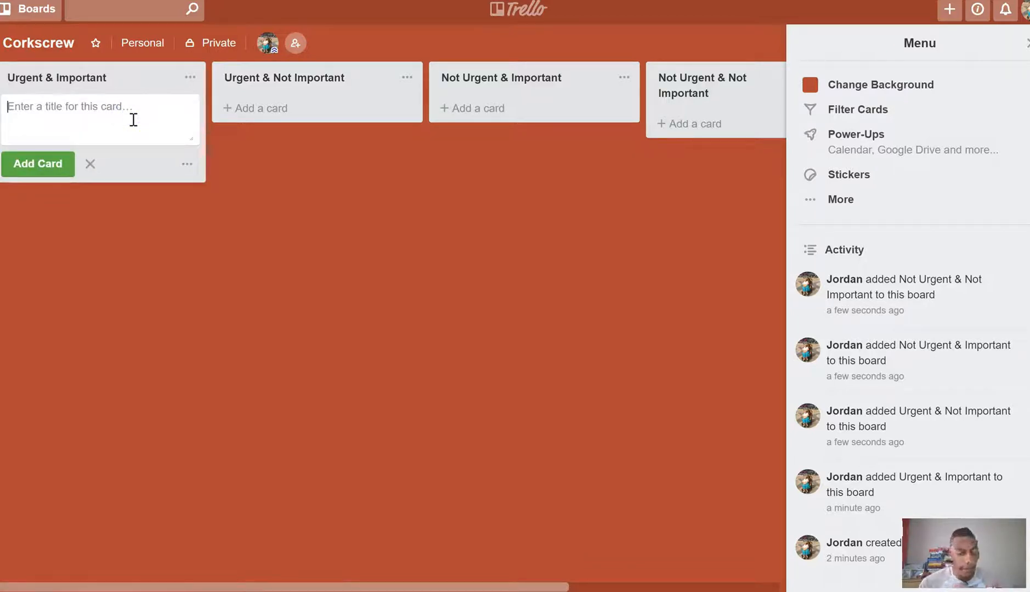
{"action": "type", "text": "Walk the dog"}
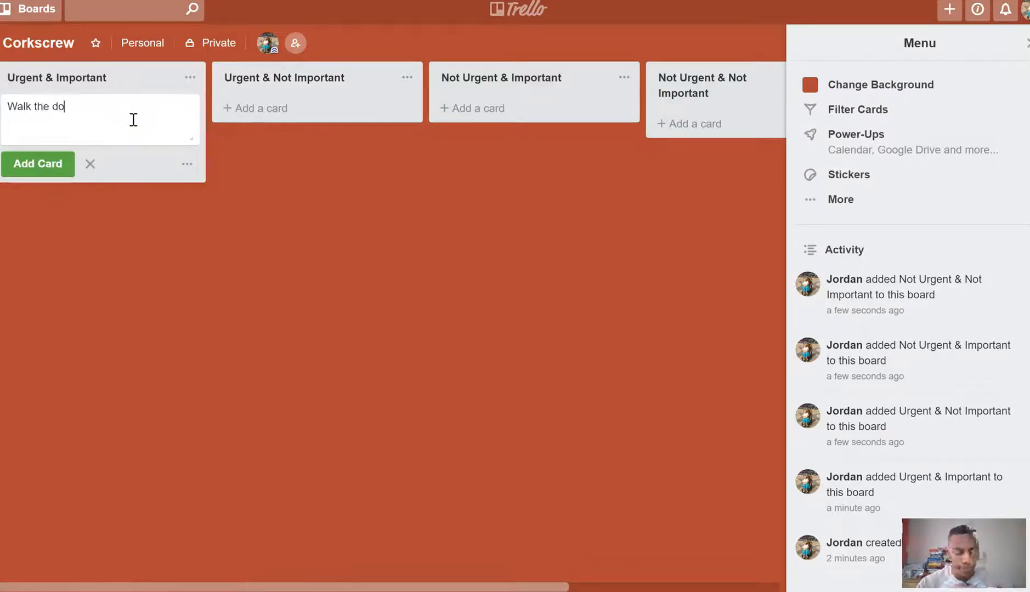
{"action": "key", "text": "Return"}
{"action": "type", "text": "Call sue"}
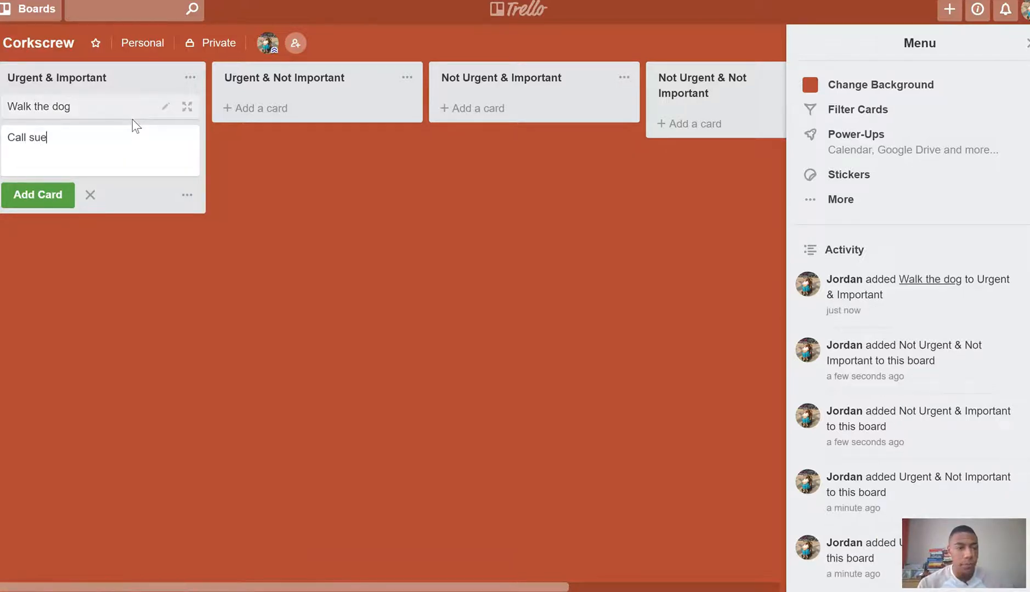
{"action": "key", "text": "Return"}
{"action": "type", "text": "Skype call"}
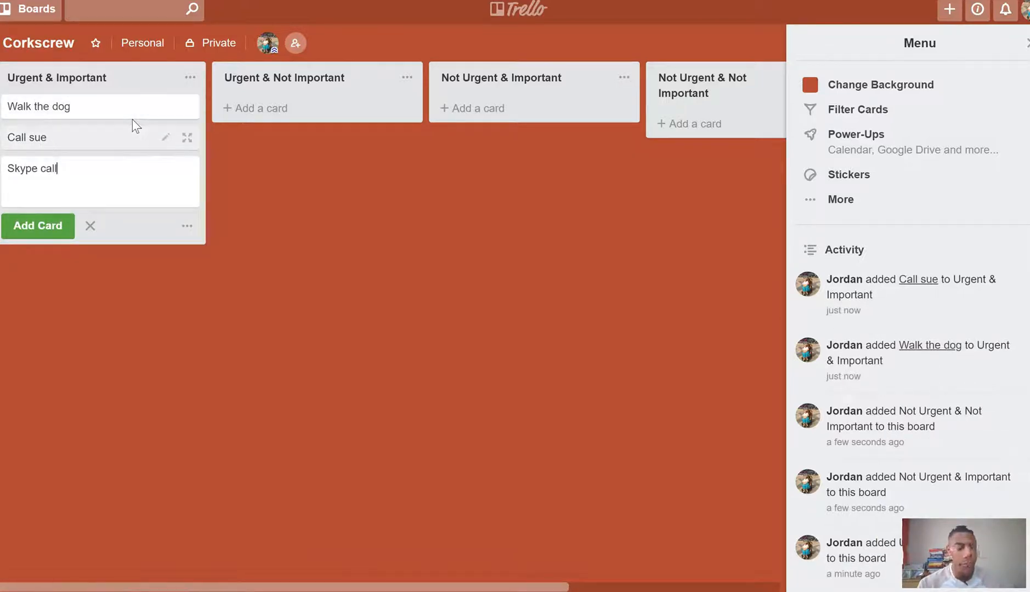
{"action": "key", "text": "Return"}
{"action": "type", "text": "Film"}
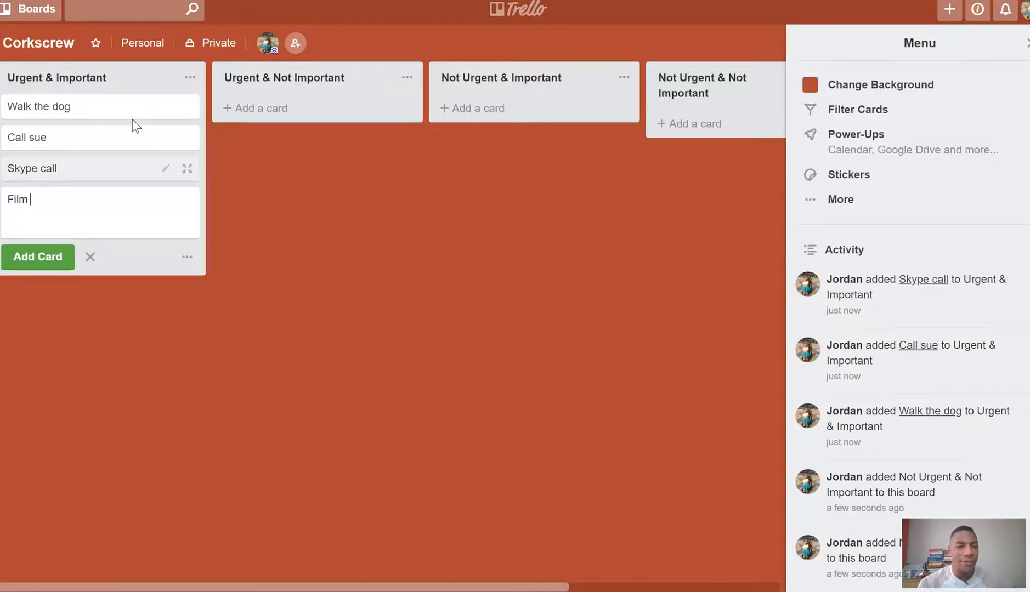
{"action": "key", "text": "Return"}
{"action": "left_click", "coordinate": [291, 301]}
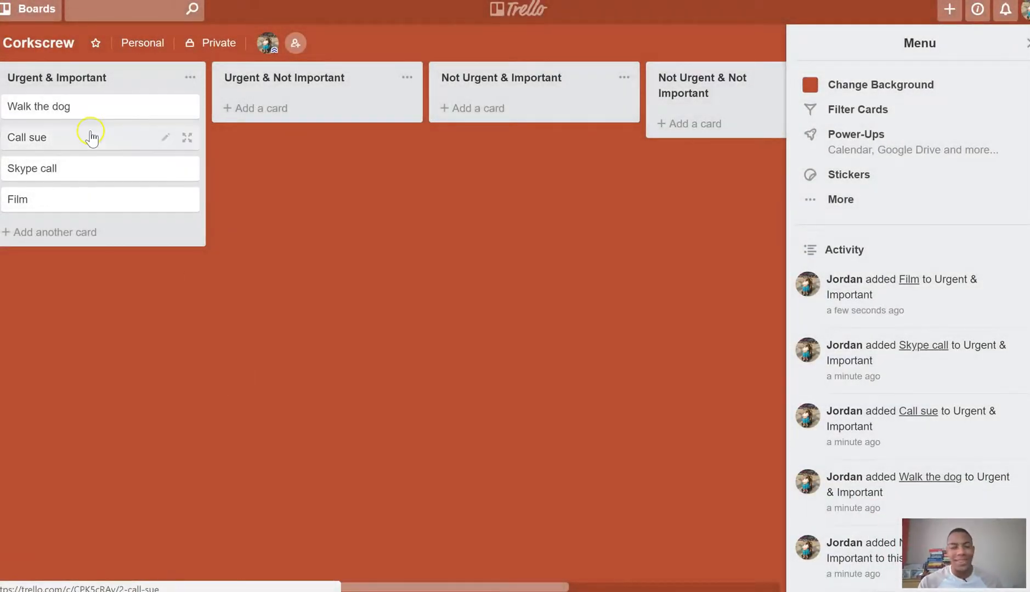
Move the contact-call and Skype call cards to the Urgent & Not Important list, and the Film card to Not Urgent & Not Important.
{"action": "left_click_drag", "start_coordinate": [188, 133], "coordinate": [314, 108]}
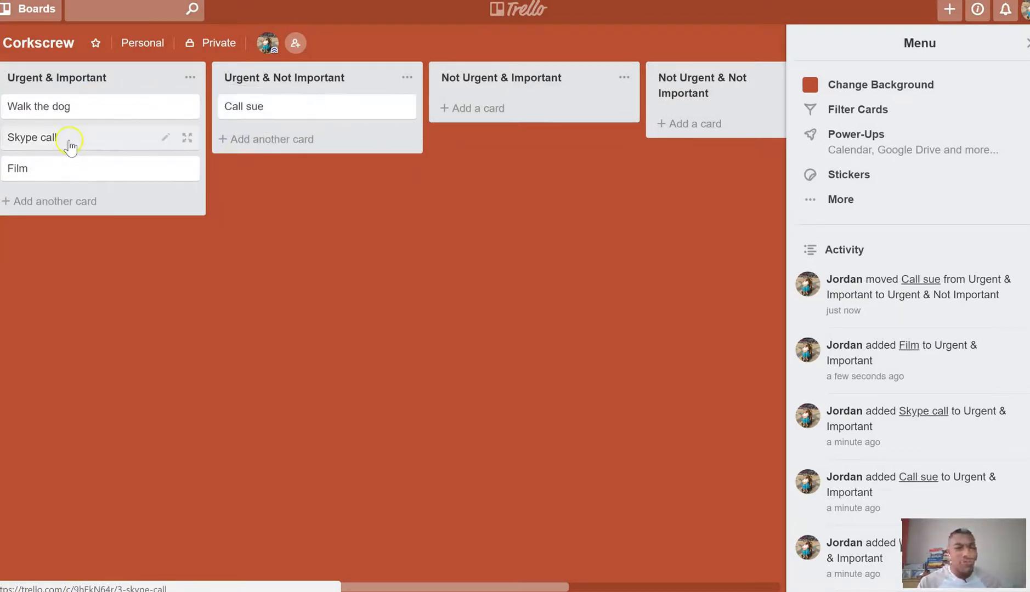
{"action": "left_click_drag", "start_coordinate": [85, 140], "coordinate": [243, 157]}
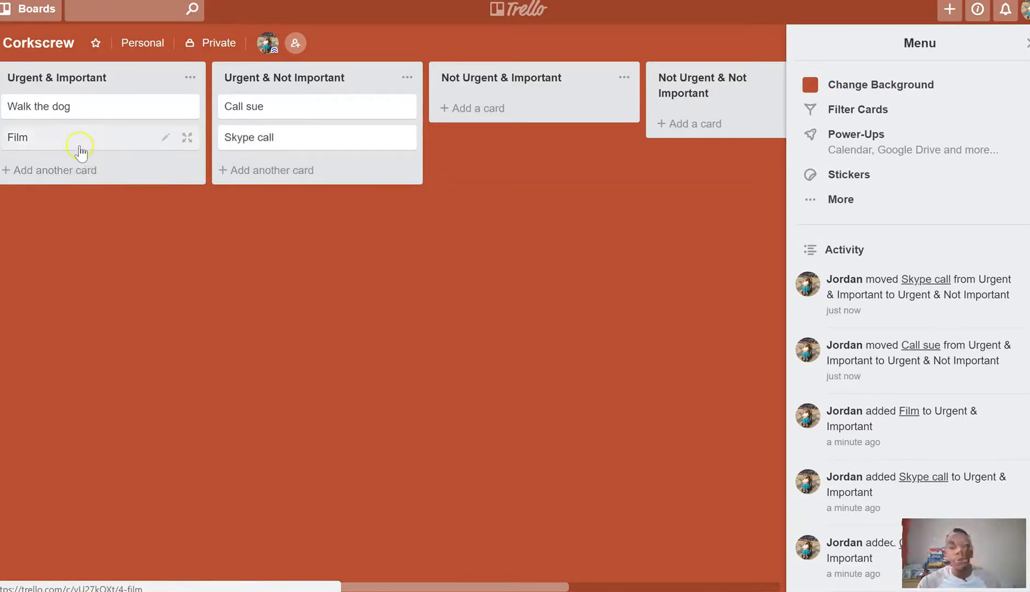
{"action": "left_click_drag", "start_coordinate": [96, 144], "coordinate": [573, 137]}
{"action": "left_click_drag", "start_coordinate": [450, 584], "coordinate": [307, 584]}
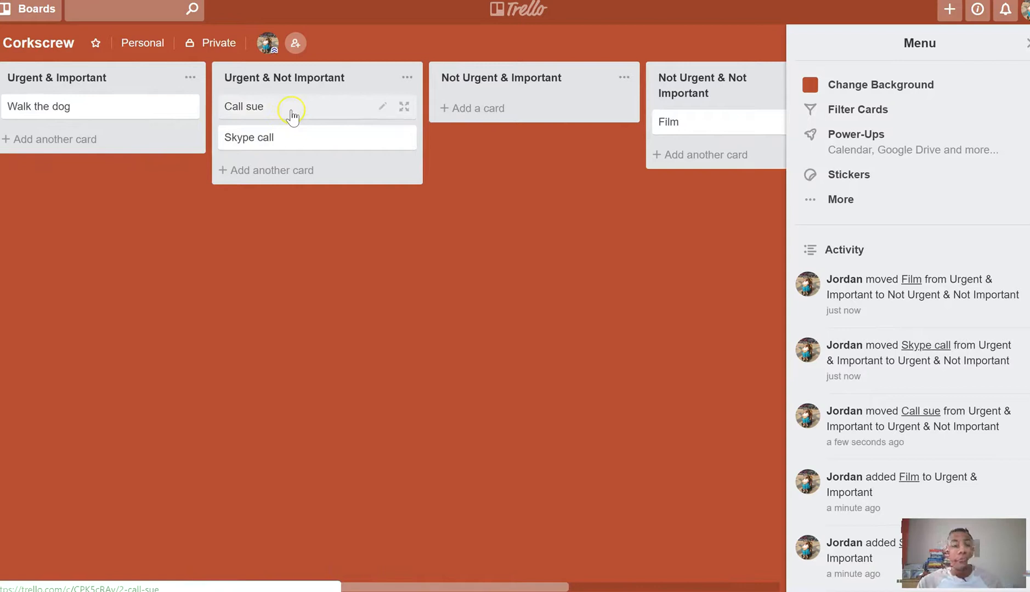
{"action": "mouse_move", "coordinate": [290, 112]}
{"action": "left_mouse_down"}
{"action": "mouse_move", "coordinate": [88, 129]}
{"action": "mouse_move", "coordinate": [282, 113]}
{"action": "mouse_move", "coordinate": [295, 102]}
{"action": "left_mouse_up"}
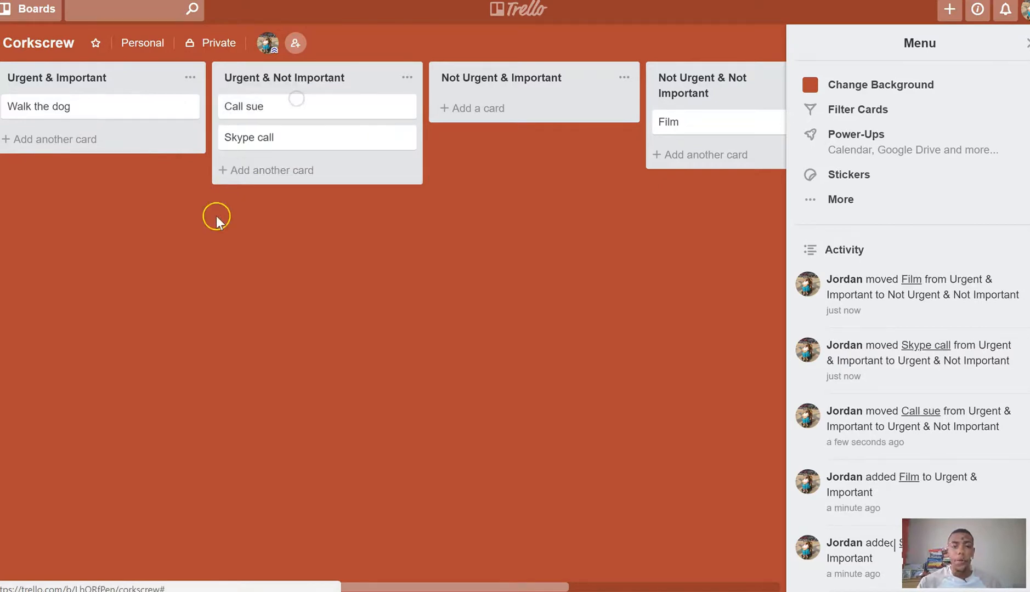